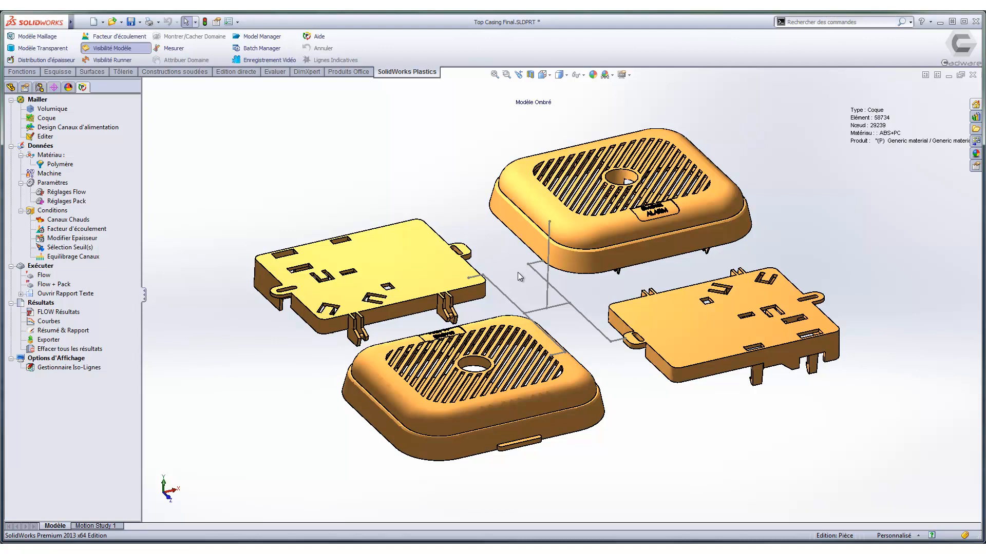
- Open the feed channel design (Design Canaux d'alimentation) and examine the circular runner segments listed for the four-part mold
{"action": "middle_click_drag", "start_coordinate": [506, 248], "coordinate": [499, 270]}
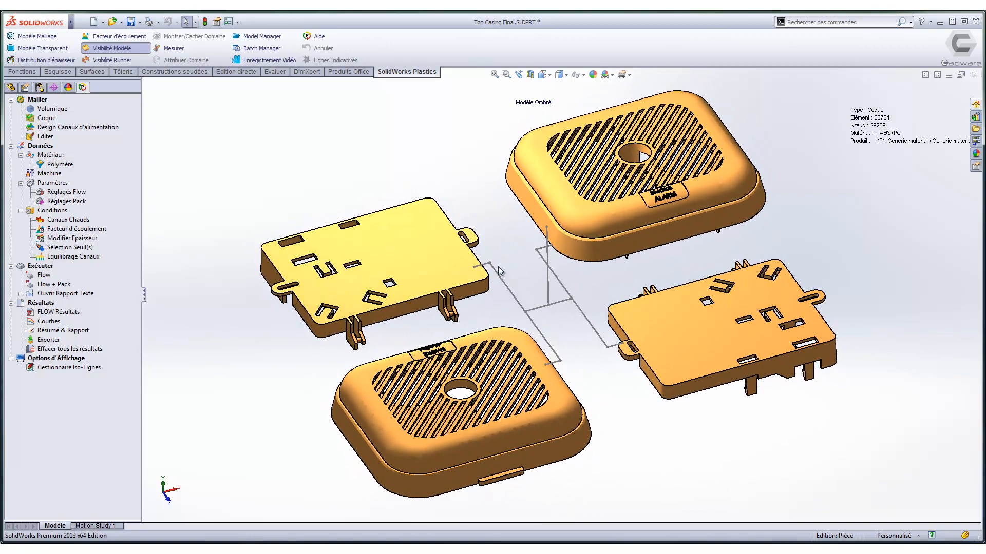
{"action": "double_click", "coordinate": [96, 129]}
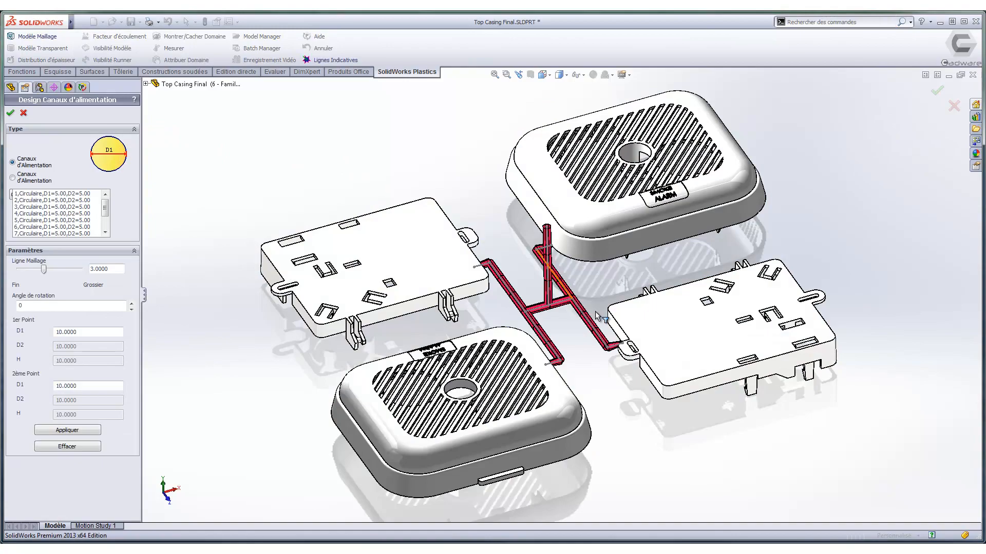
{"action": "scroll", "coordinate": [607, 332], "scroll_direction": "down", "scroll_amount": 2}
{"action": "scroll", "coordinate": [607, 332], "scroll_direction": "down", "scroll_amount": 1}
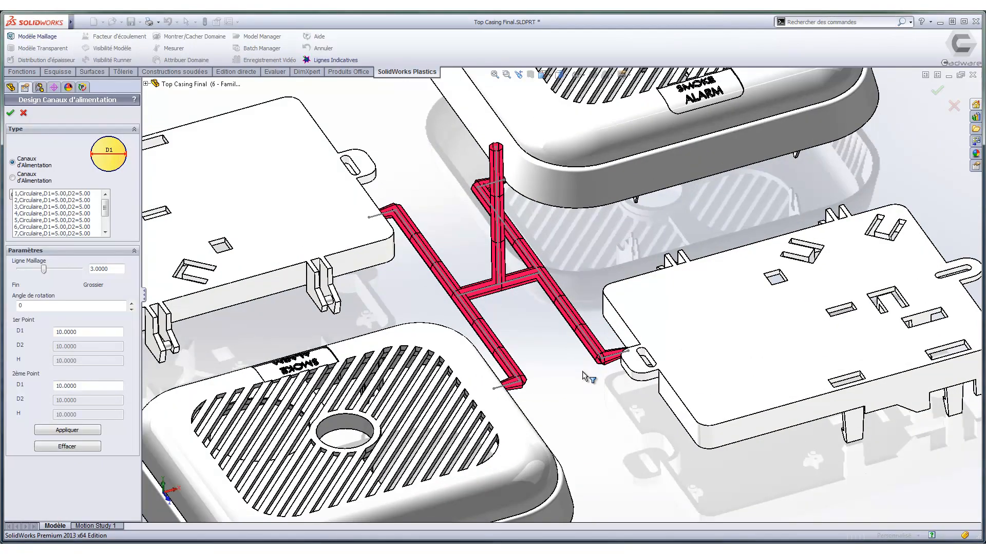
{"action": "mouse_move", "coordinate": [590, 377]}
{"action": "middle_mouse_down"}
{"action": "mouse_move", "coordinate": [585, 349]}
{"action": "mouse_move", "coordinate": [591, 365]}
{"action": "middle_mouse_up"}
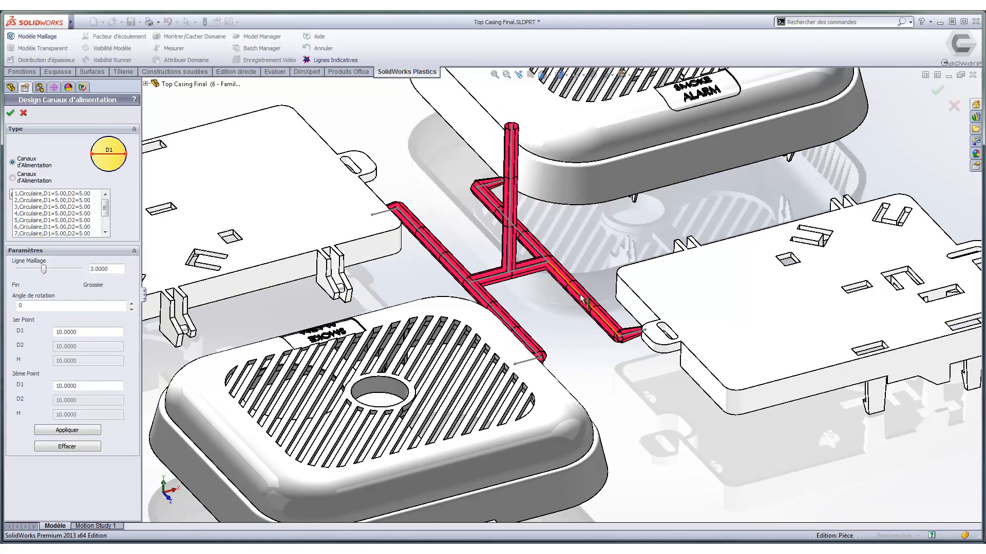
{"action": "left_click", "coordinate": [54, 213]}
{"action": "left_click", "coordinate": [59, 227]}
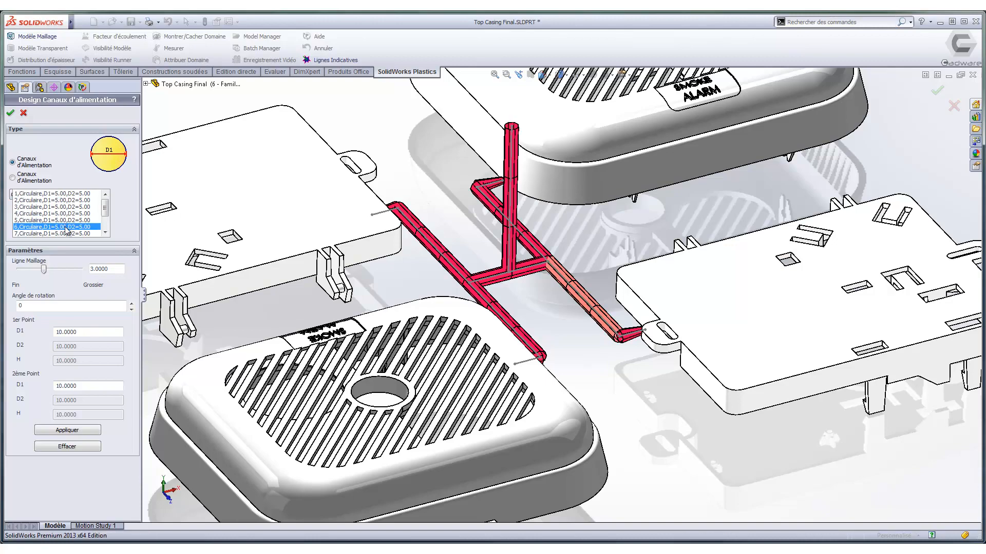
{"action": "left_click", "coordinate": [66, 234]}
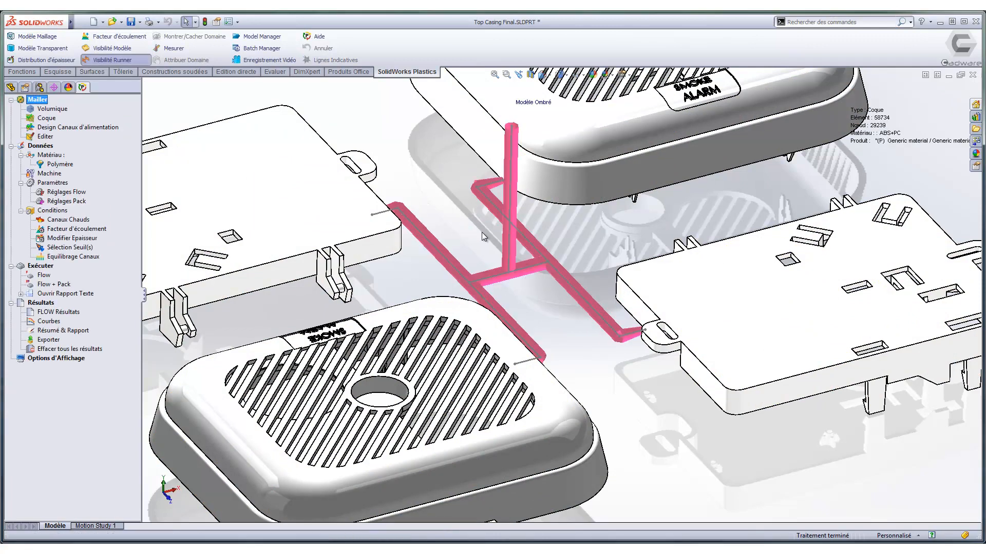
- Open the FLOW results and play the filling time (Temps de remplissage) animation for the four parts
{"action": "scroll", "coordinate": [480, 227], "scroll_direction": "up", "scroll_amount": 2}
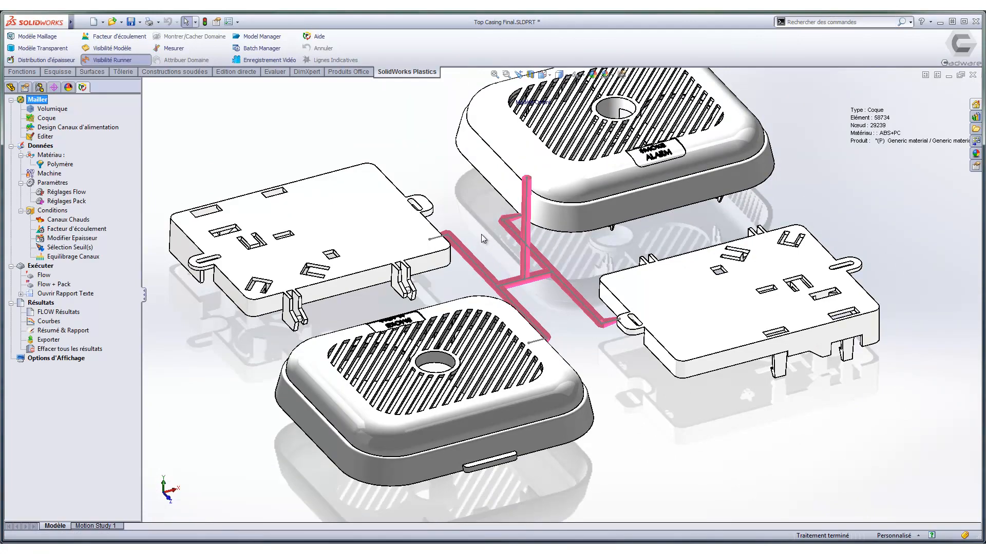
{"action": "mouse_move", "coordinate": [482, 236]}
{"action": "middle_mouse_down"}
{"action": "mouse_move", "coordinate": [480, 206]}
{"action": "mouse_move", "coordinate": [473, 225]}
{"action": "middle_mouse_up"}
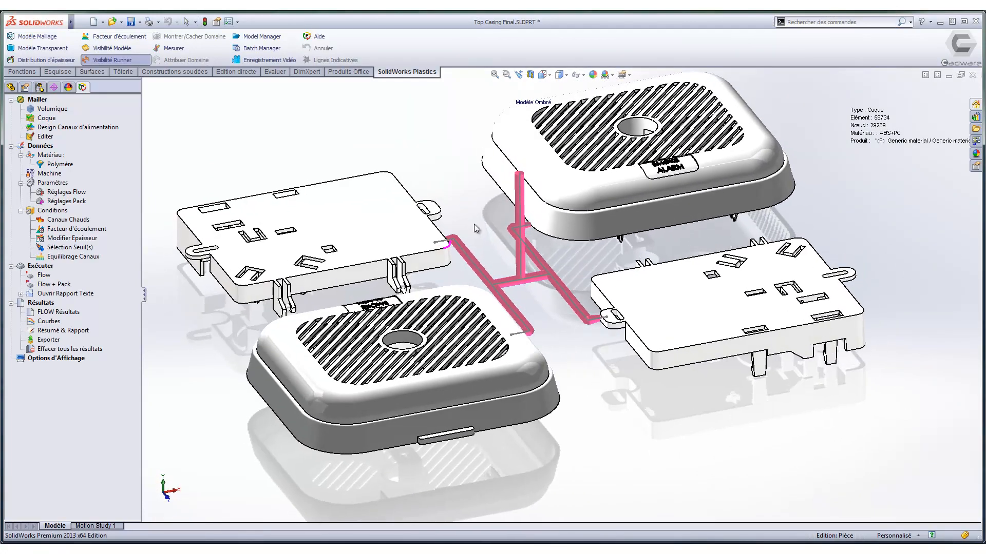
{"action": "double_click", "coordinate": [66, 314]}
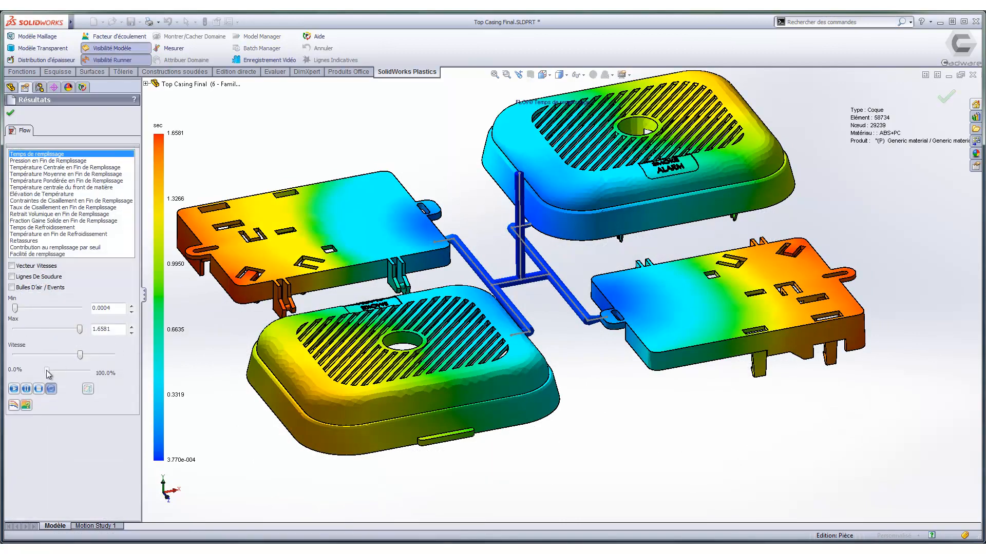
{"action": "left_click", "coordinate": [14, 388]}
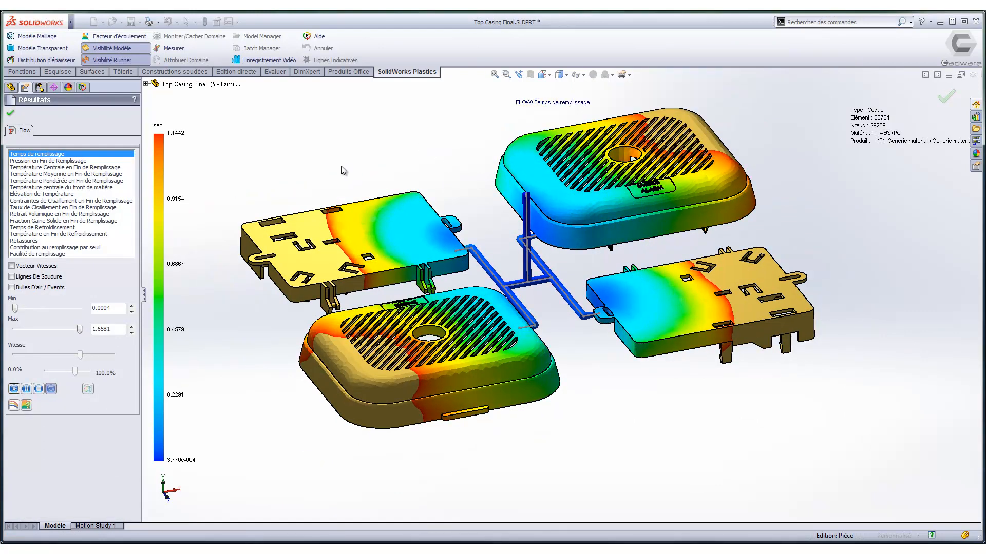
- Display the end-of-fill pressure result (Pression en Fin de Remplissage) and examine its distribution over the parts and runners
{"action": "left_click", "coordinate": [81, 161]}
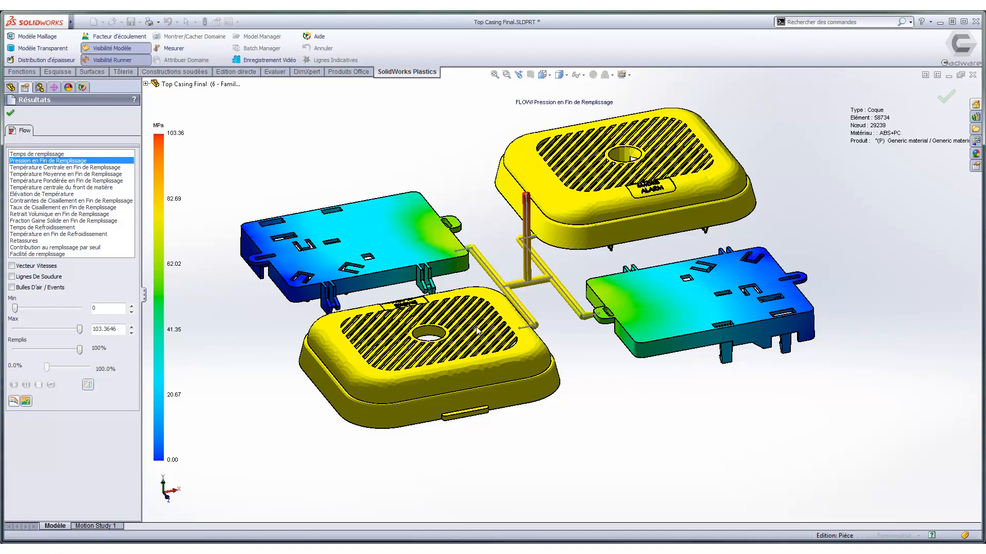
{"action": "middle_click_drag", "start_coordinate": [638, 332], "coordinate": [602, 333]}
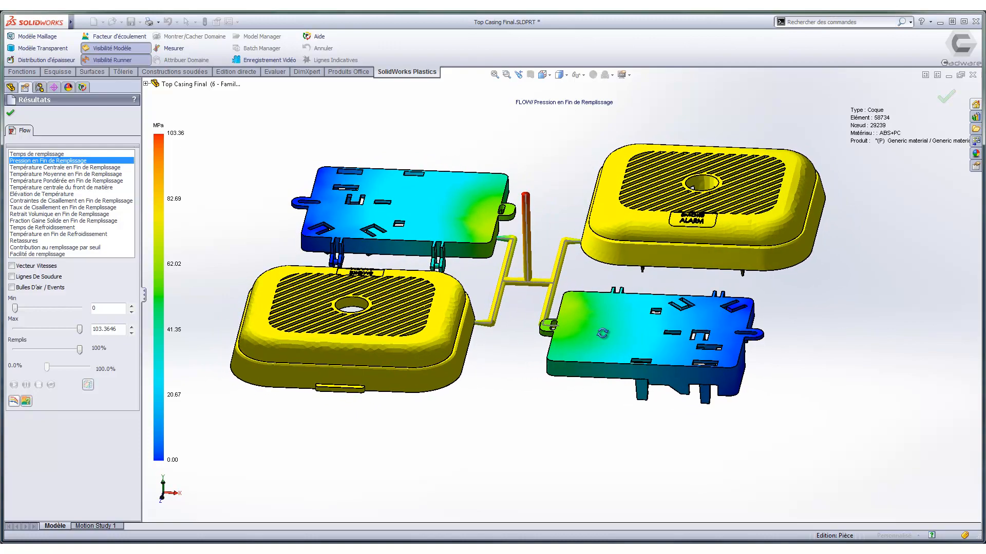
- Return to the filling time result, replay its animation while examining the flow fronts, and stop it
{"action": "left_click", "coordinate": [53, 154]}
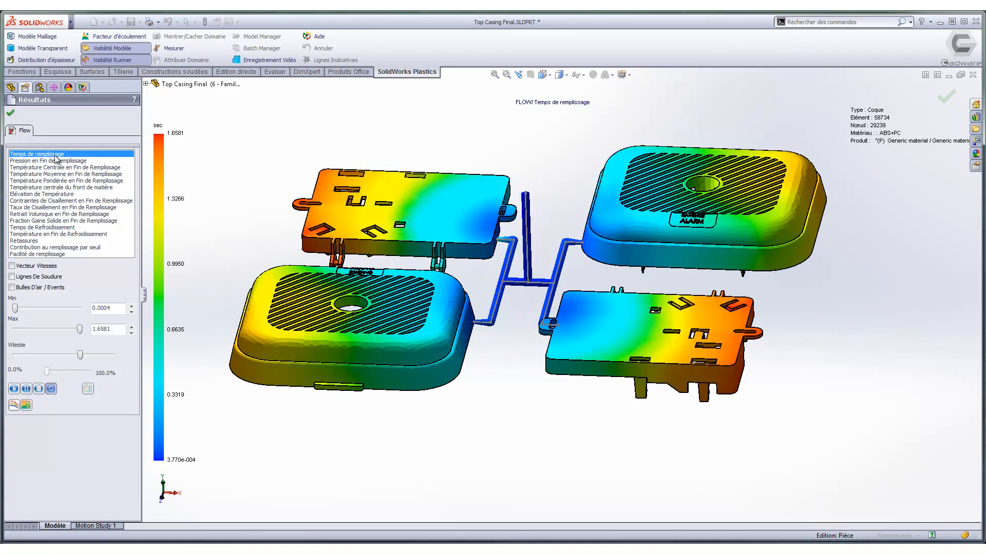
{"action": "middle_click_drag", "start_coordinate": [477, 339], "coordinate": [524, 328]}
{"action": "left_click", "coordinate": [13, 389]}
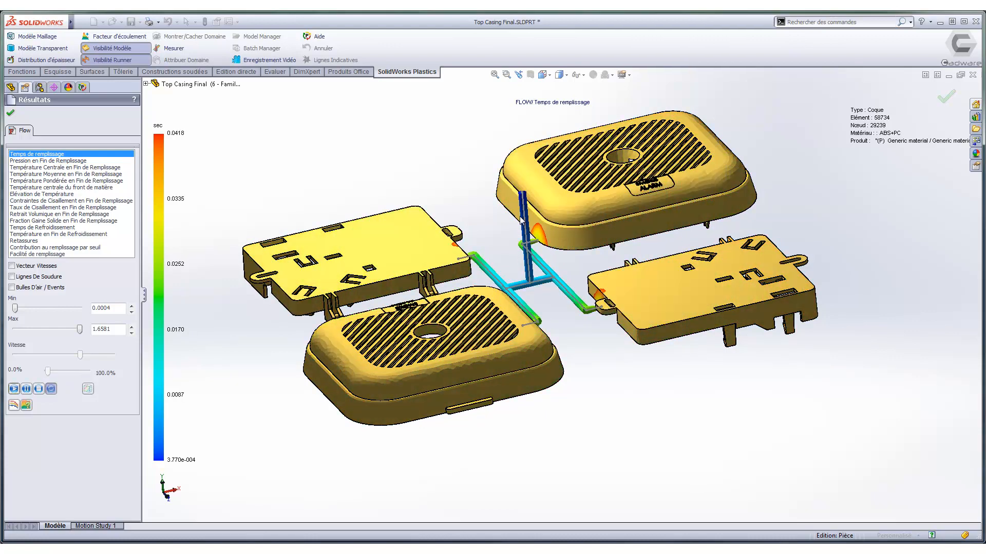
{"action": "middle_click_drag", "start_coordinate": [437, 242], "coordinate": [448, 277]}
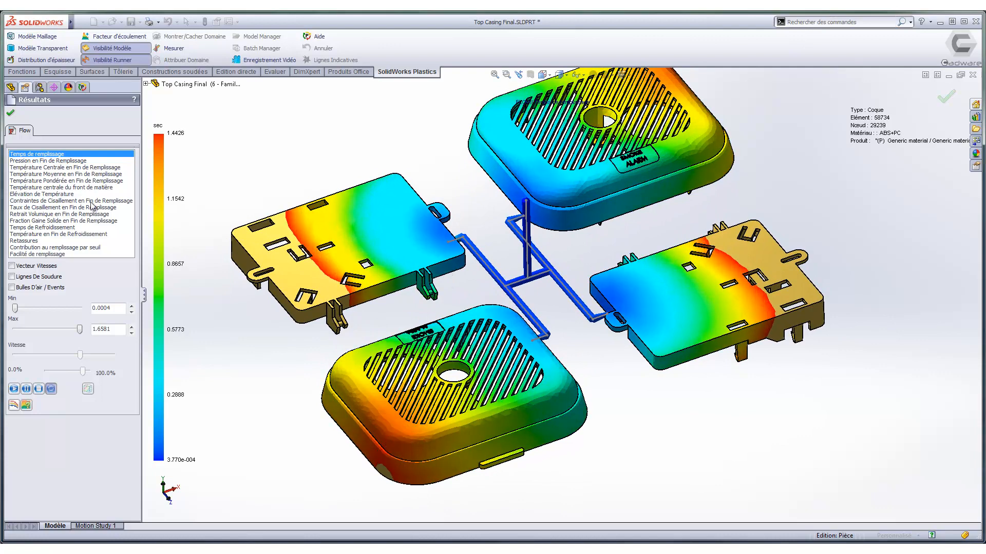
{"action": "left_click", "coordinate": [39, 389]}
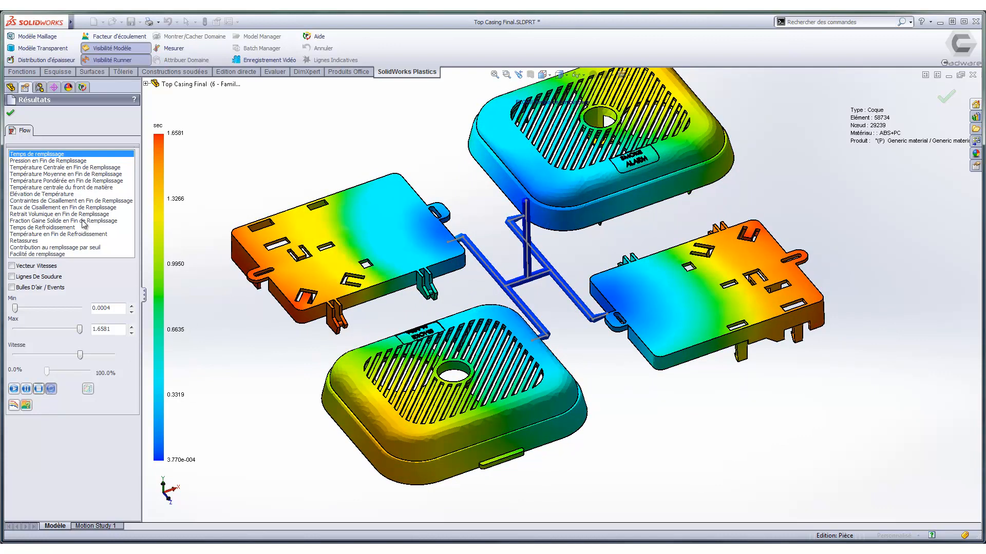
- Display the sink mark result (Retassures), show the weld lines (Lignes De Soudure) for inspection and hide them again
{"action": "left_click", "coordinate": [23, 241]}
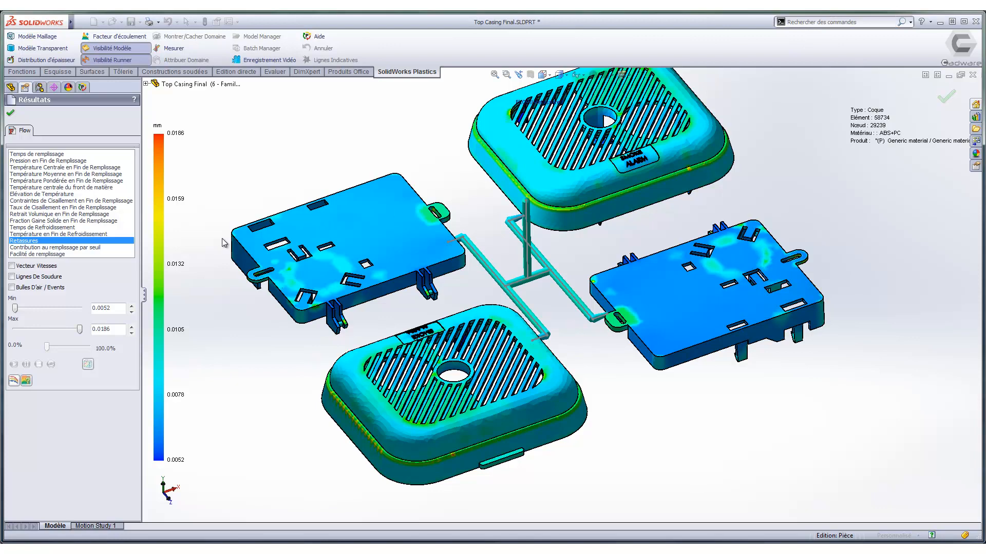
{"action": "left_click", "coordinate": [12, 277]}
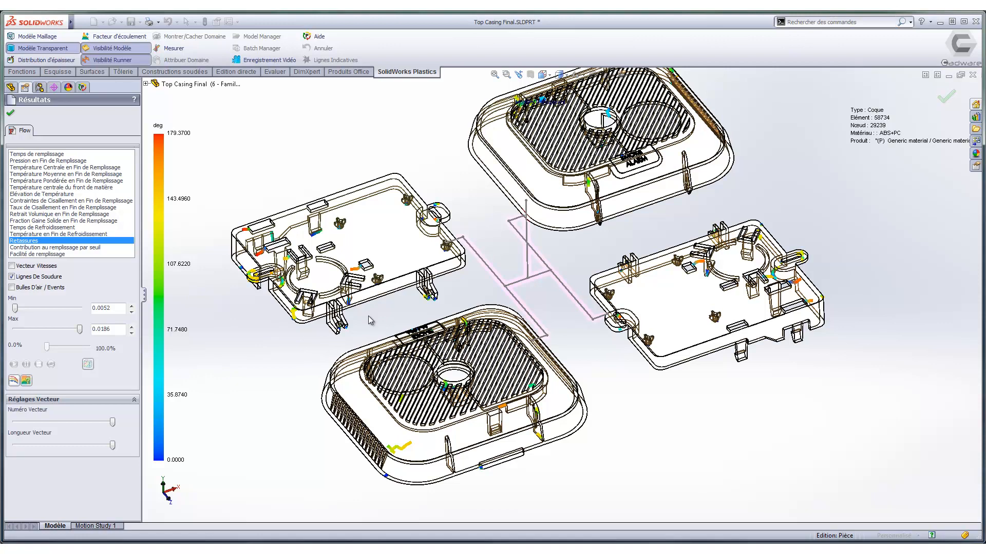
{"action": "left_click", "coordinate": [11, 277]}
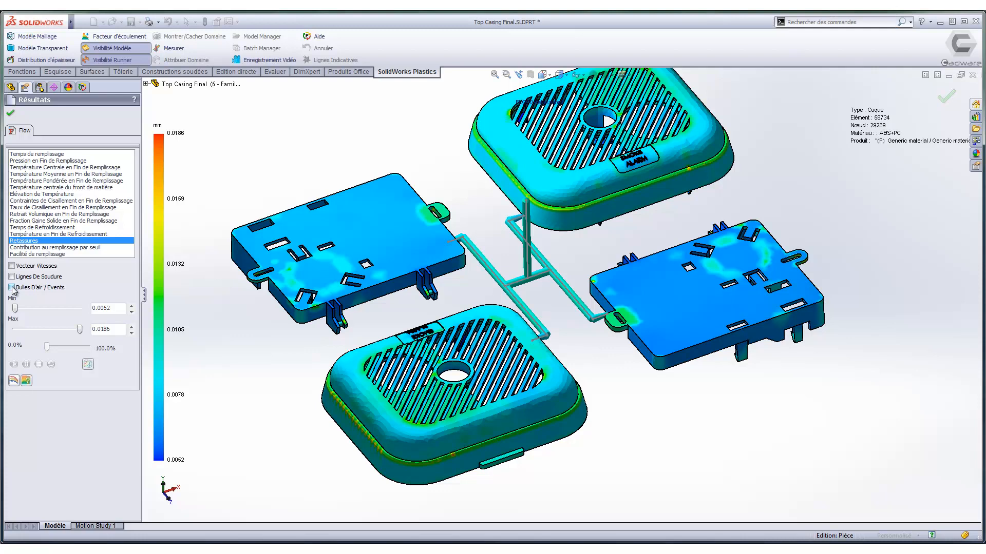
- Show the air traps (Bulles D'air / Events), examine them around and beneath the parts, then hide them and close the results
{"action": "left_click", "coordinate": [12, 288]}
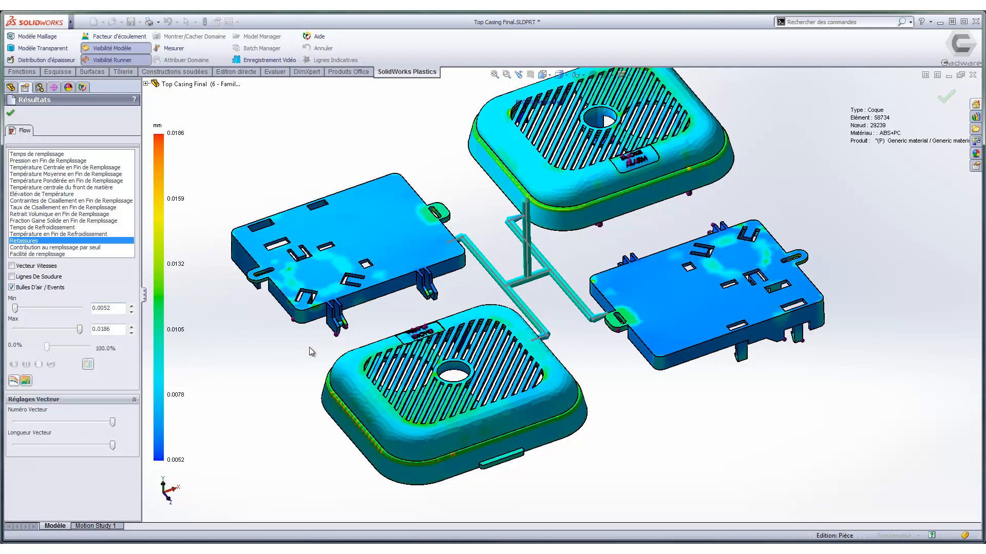
{"action": "middle_click_drag", "start_coordinate": [433, 395], "coordinate": [440, 272]}
{"action": "scroll", "coordinate": [473, 458], "scroll_direction": "up", "scroll_amount": 1}
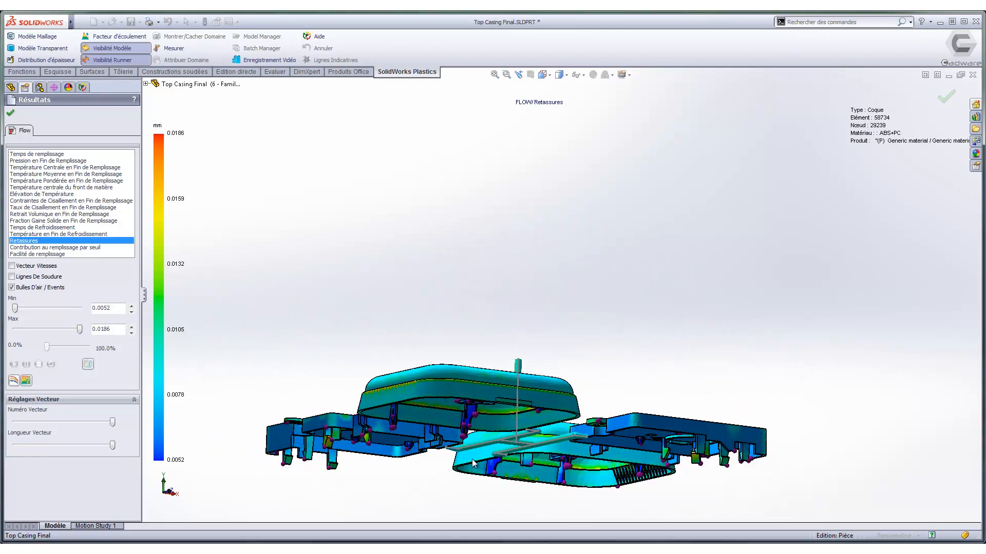
{"action": "scroll", "coordinate": [473, 417], "scroll_direction": "down", "scroll_amount": 7}
{"action": "middle_click_drag", "start_coordinate": [516, 377], "coordinate": [565, 431]}
{"action": "scroll", "coordinate": [569, 416], "scroll_direction": "up", "scroll_amount": 5}
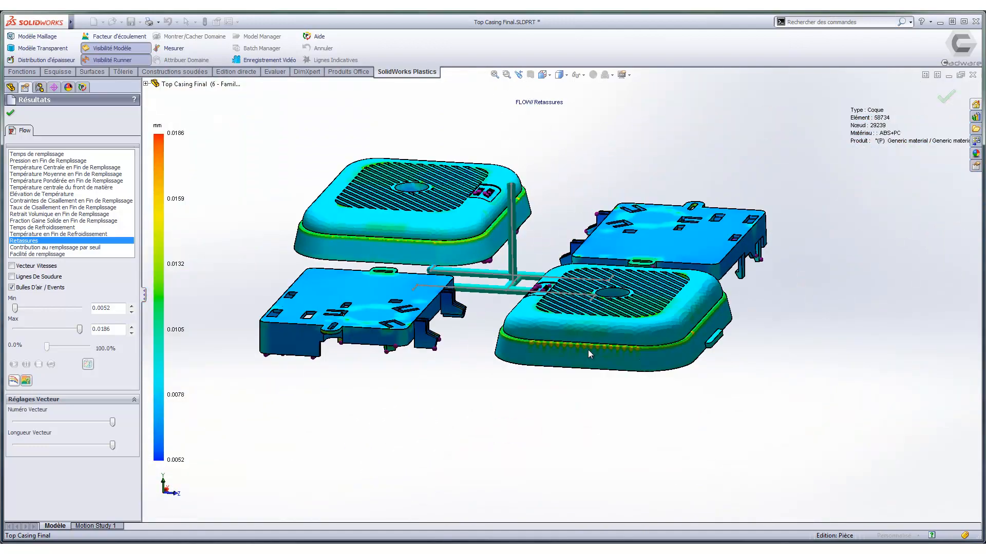
{"action": "middle_click_drag", "start_coordinate": [613, 339], "coordinate": [585, 373]}
{"action": "left_click", "coordinate": [11, 287]}
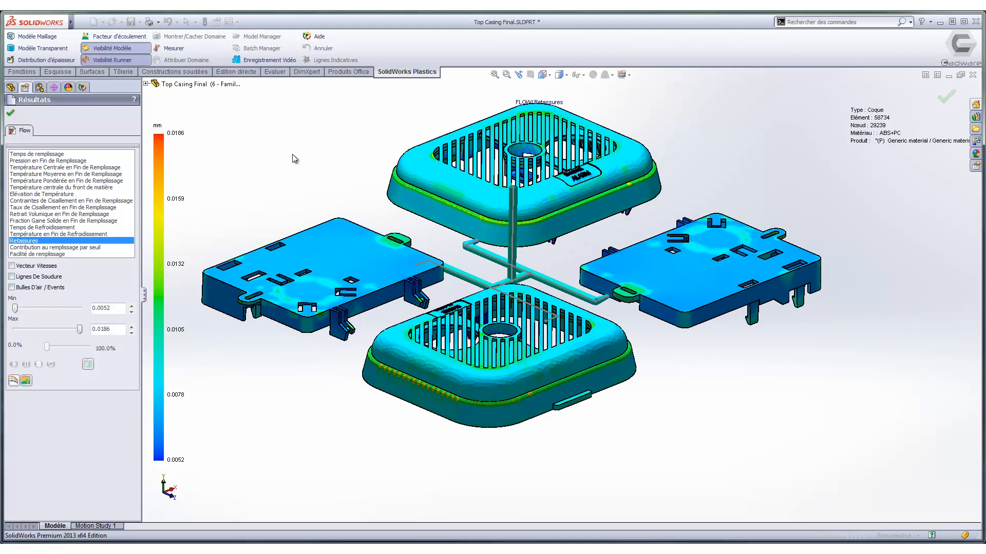
{"action": "left_click", "coordinate": [10, 113]}
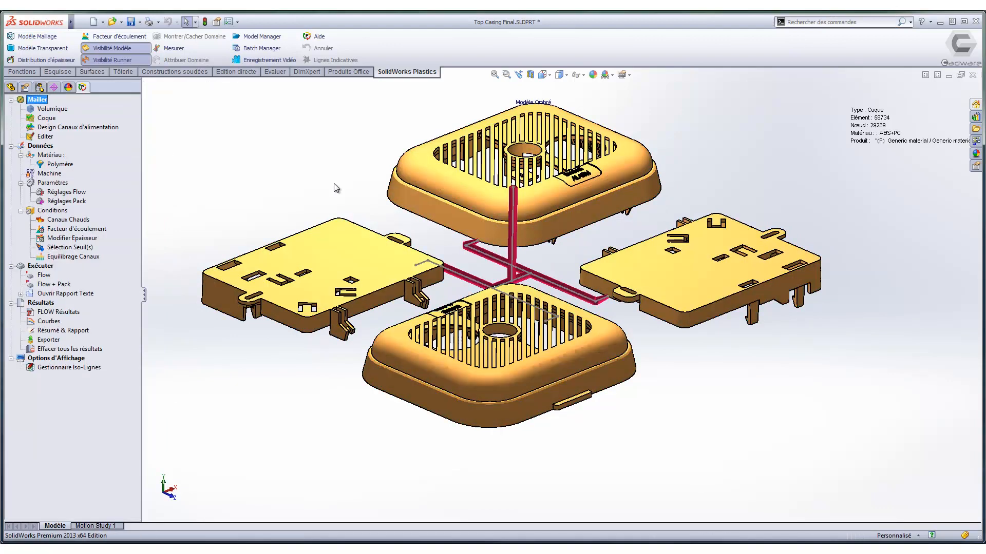
- Activate the 7 - Family Mold Layout - 2 configuration and reload its corresponding SolidWorks Plastics project
{"action": "middle_click_drag", "start_coordinate": [538, 311], "coordinate": [519, 329]}
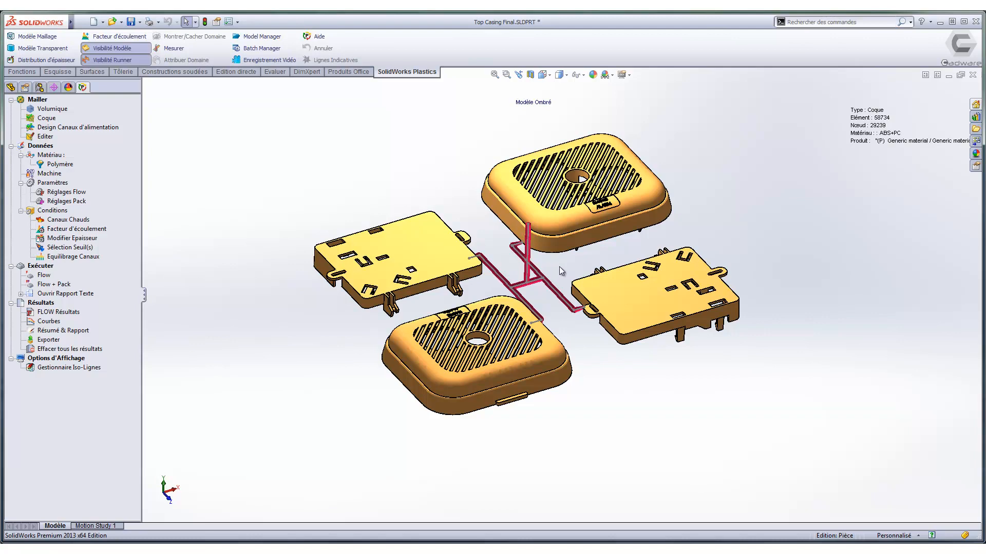
{"action": "scroll", "coordinate": [550, 248], "scroll_direction": "down", "scroll_amount": 5}
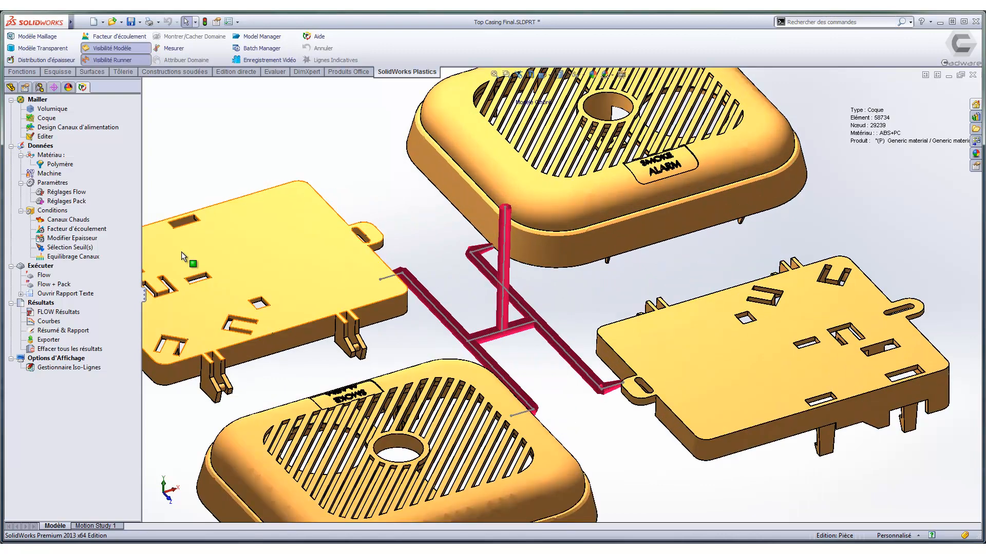
{"action": "left_click", "coordinate": [40, 88]}
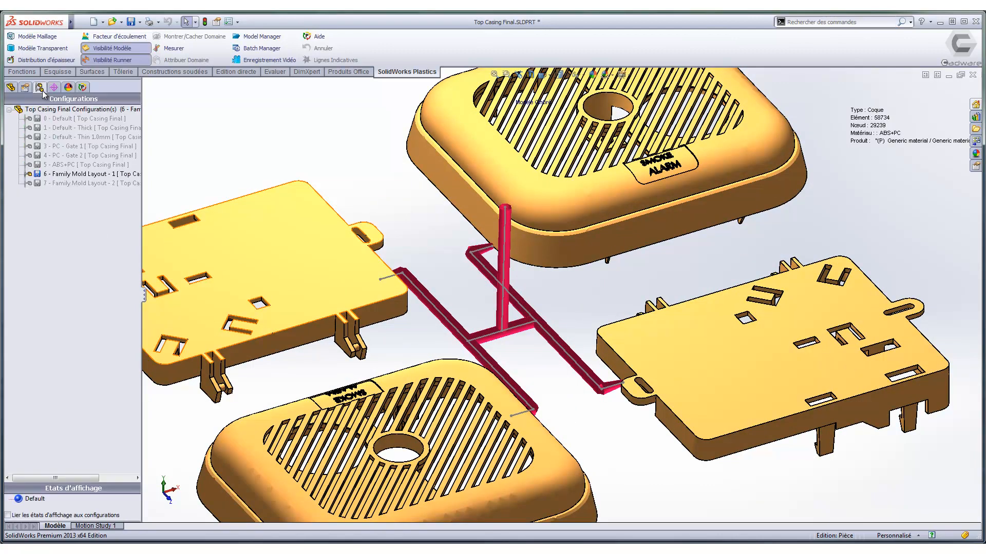
{"action": "double_click", "coordinate": [52, 182]}
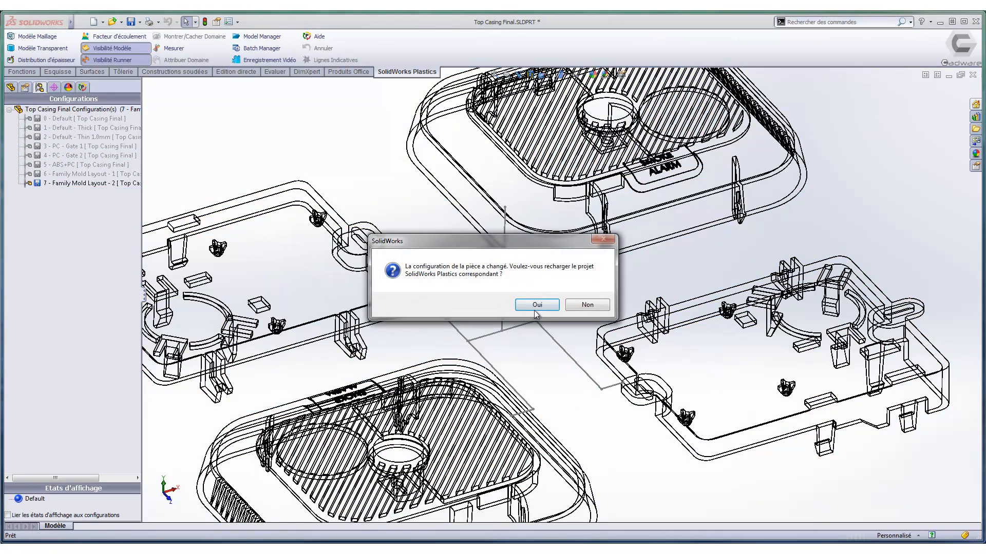
{"action": "left_click", "coordinate": [535, 310]}
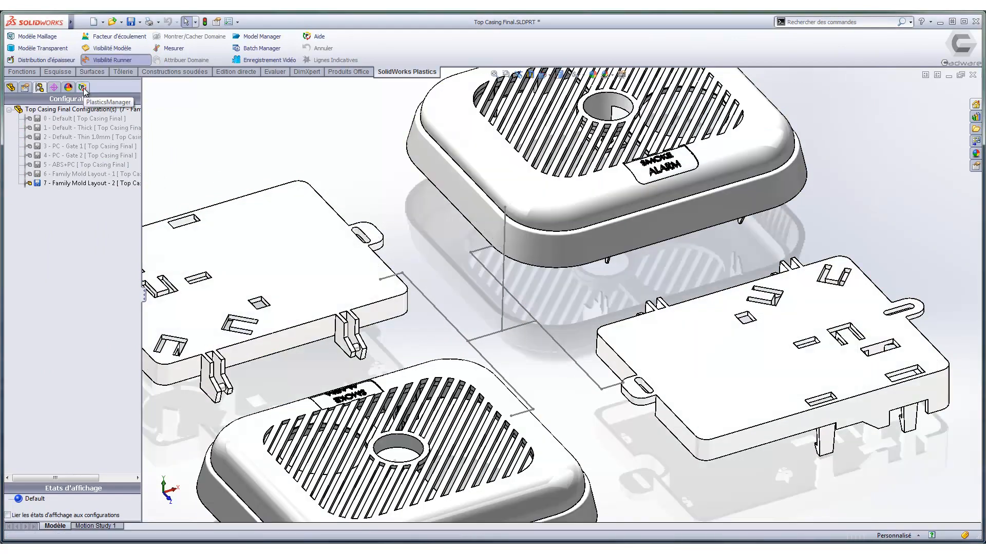
{"action": "left_click", "coordinate": [83, 87]}
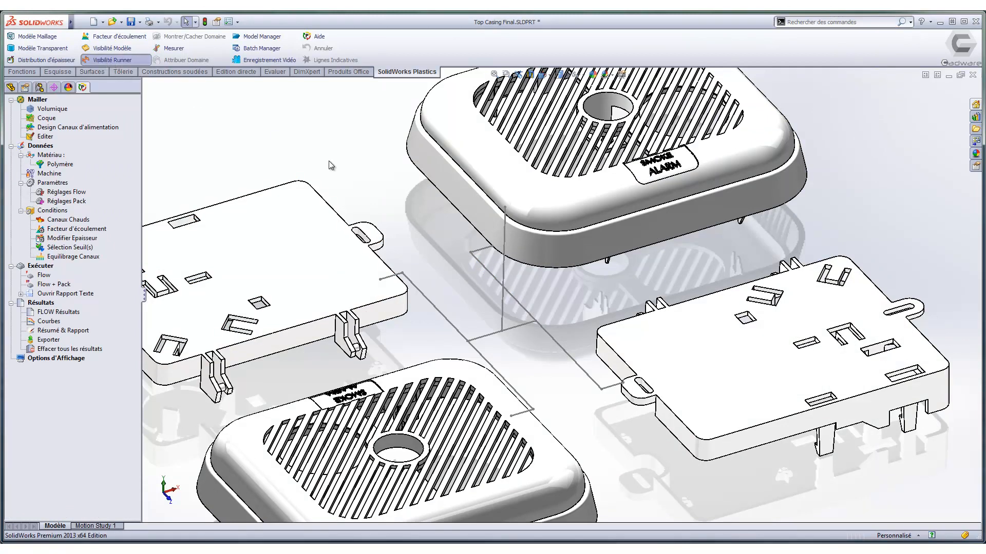
- Open the FLOW results of the second family mold layout, play its filling time animation and stop it
{"action": "left_click", "coordinate": [56, 313]}
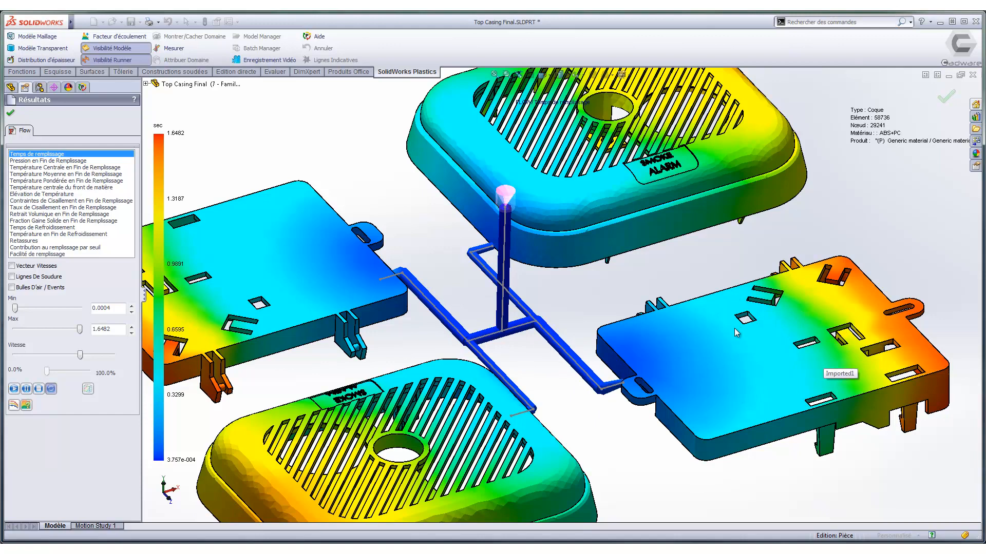
{"action": "scroll", "coordinate": [734, 328], "scroll_direction": "up", "scroll_amount": 1}
{"action": "scroll", "coordinate": [484, 330], "scroll_direction": "up", "scroll_amount": 1}
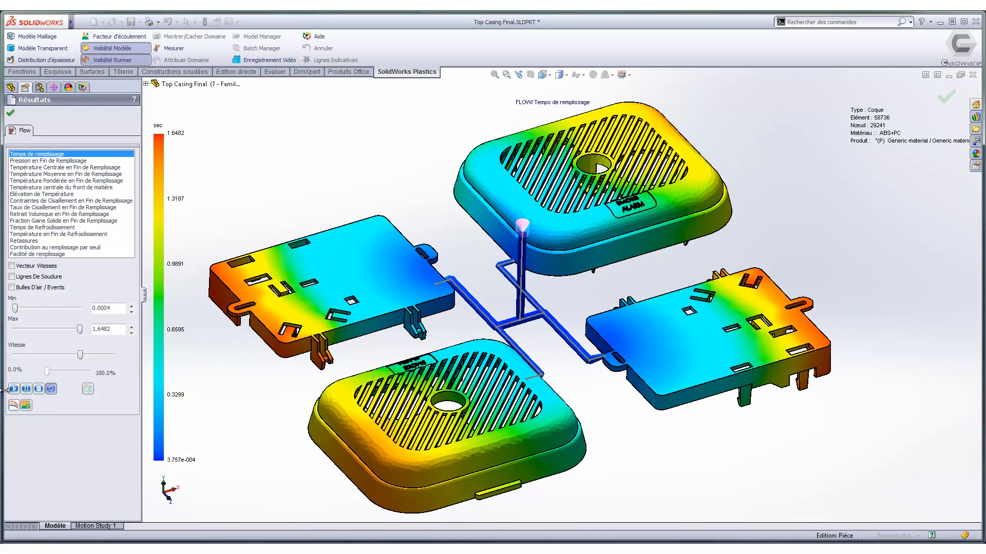
{"action": "left_click", "coordinate": [14, 389]}
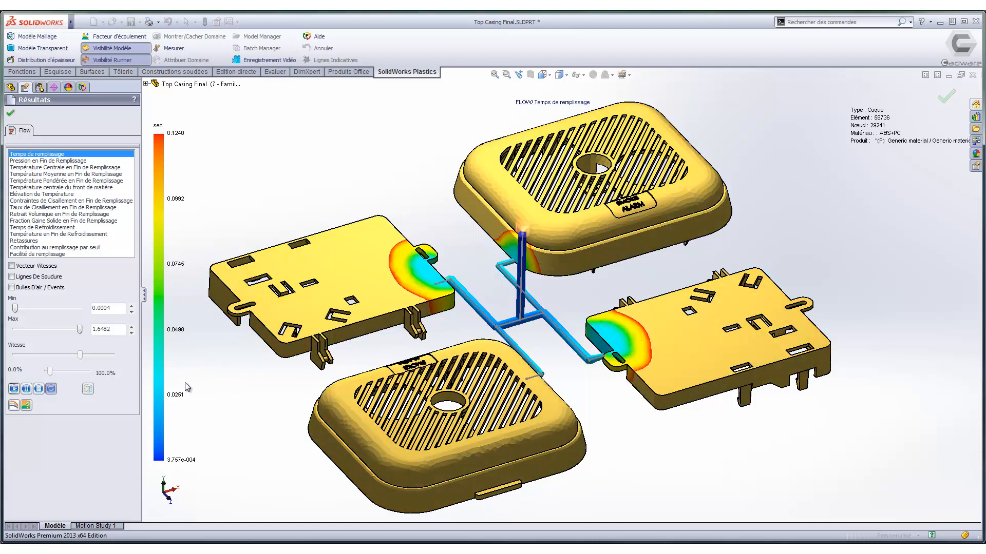
{"action": "left_click", "coordinate": [38, 388]}
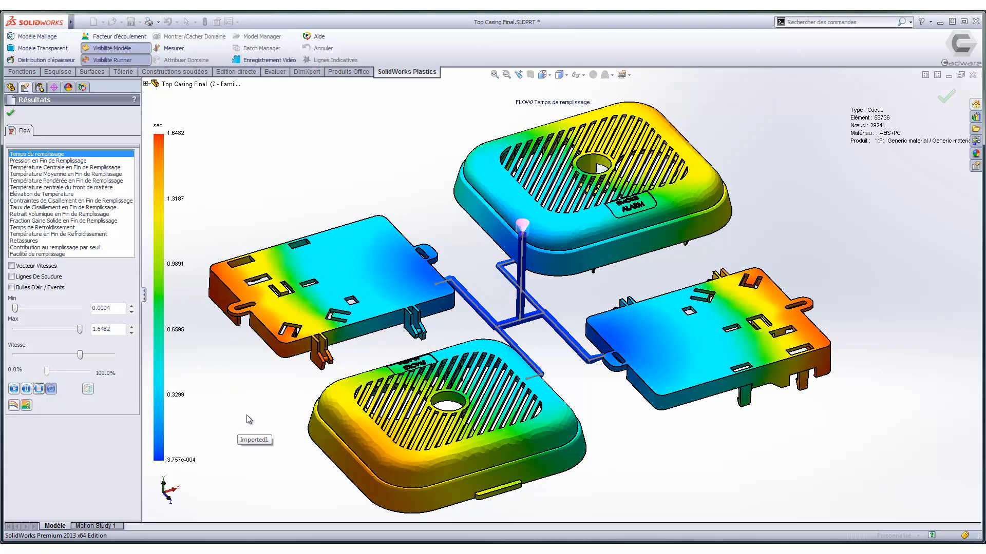